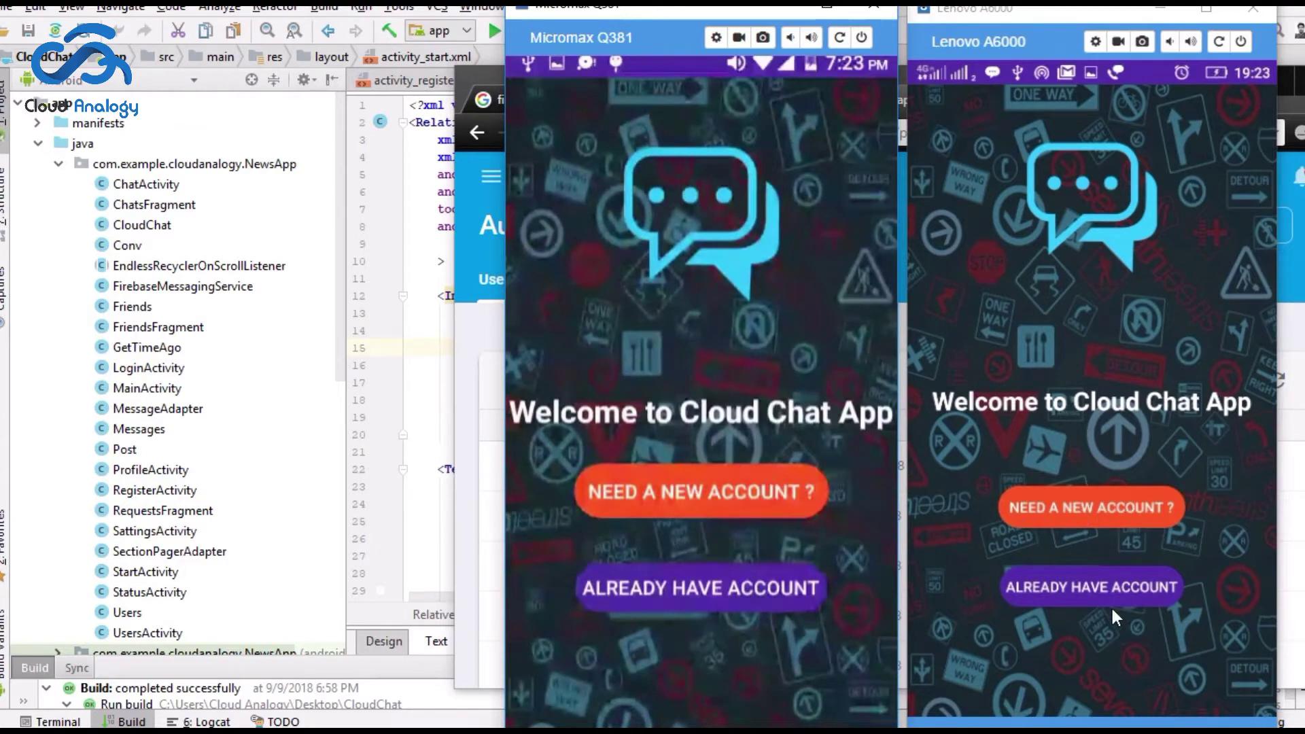
Step: Open the sign-up form on both phones and enter a display name and e-mail on the Micromax
left_click(734, 490)
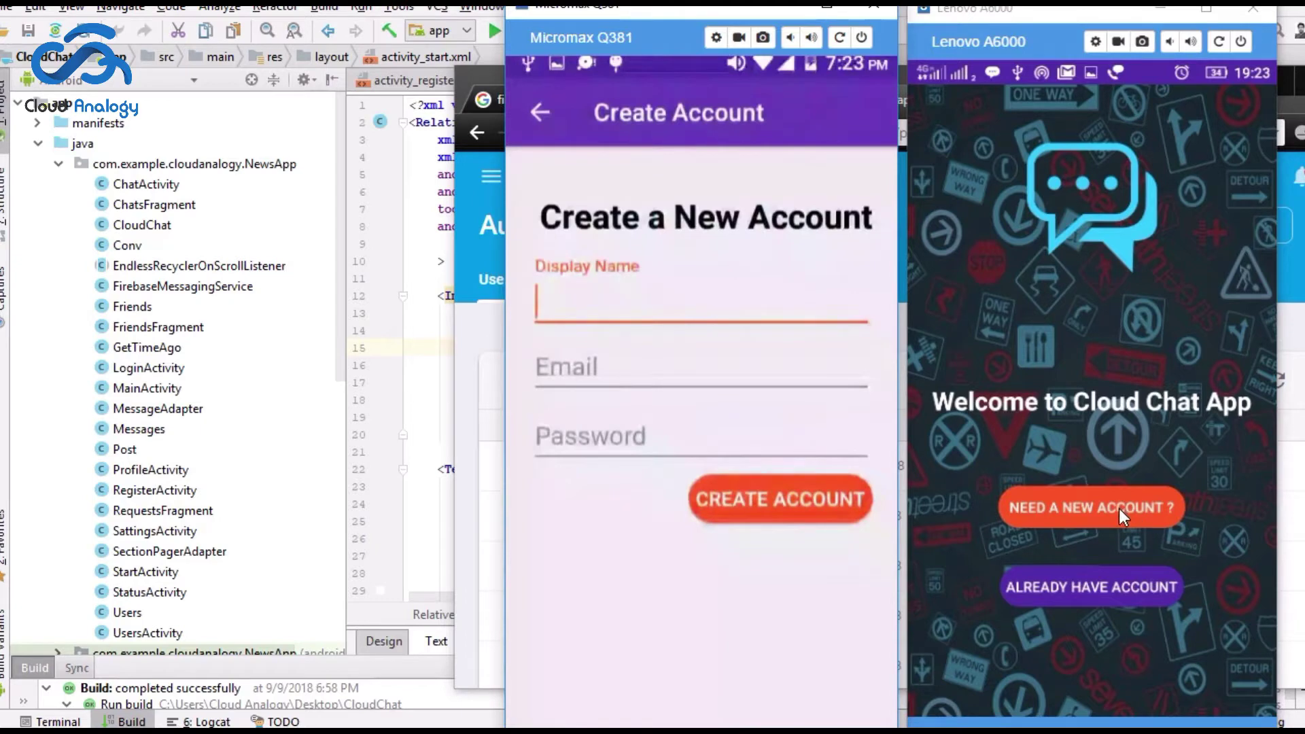
left_click(1119, 510)
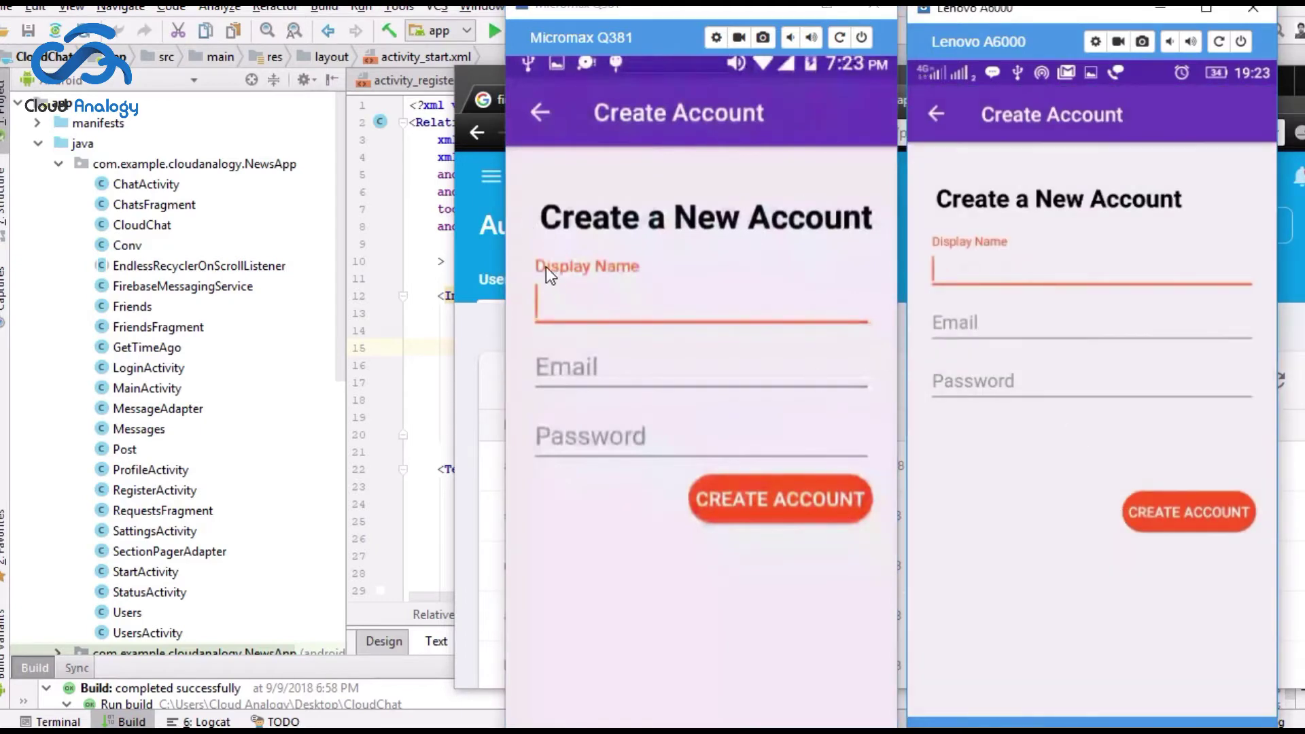
left_click(603, 318)
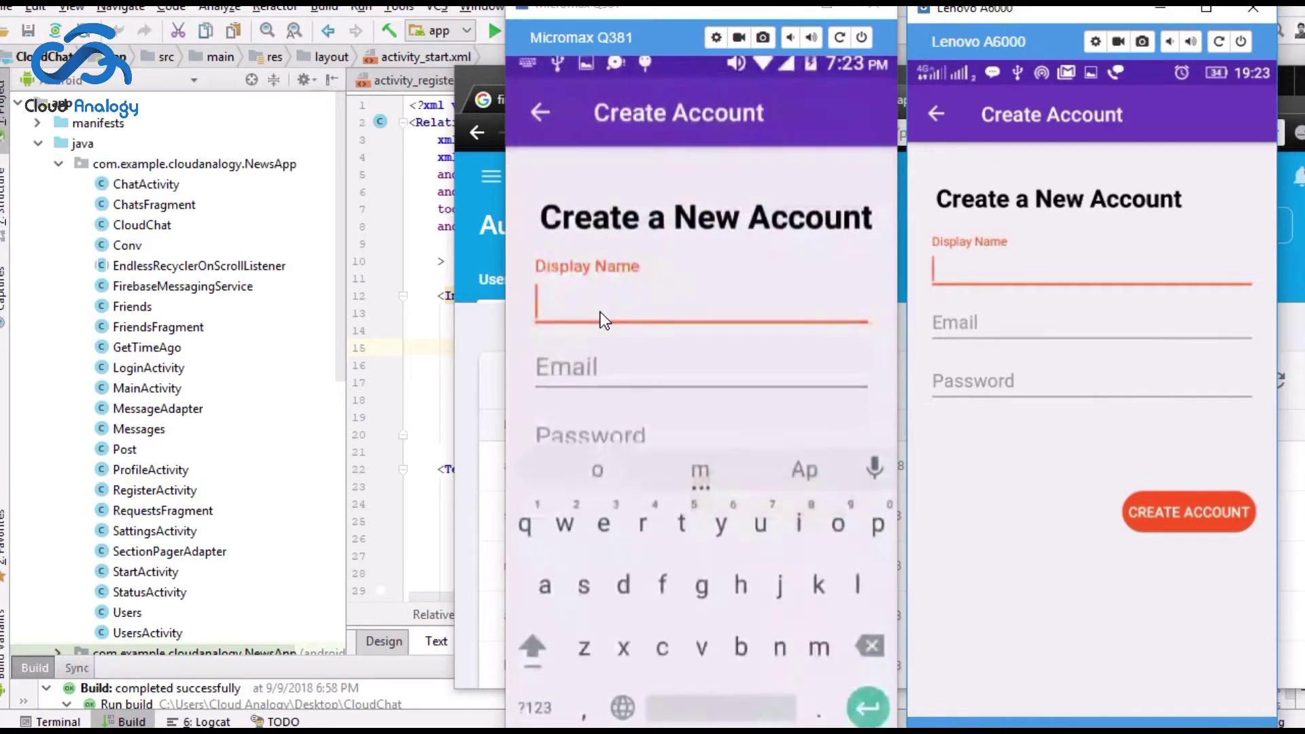
type("porter")
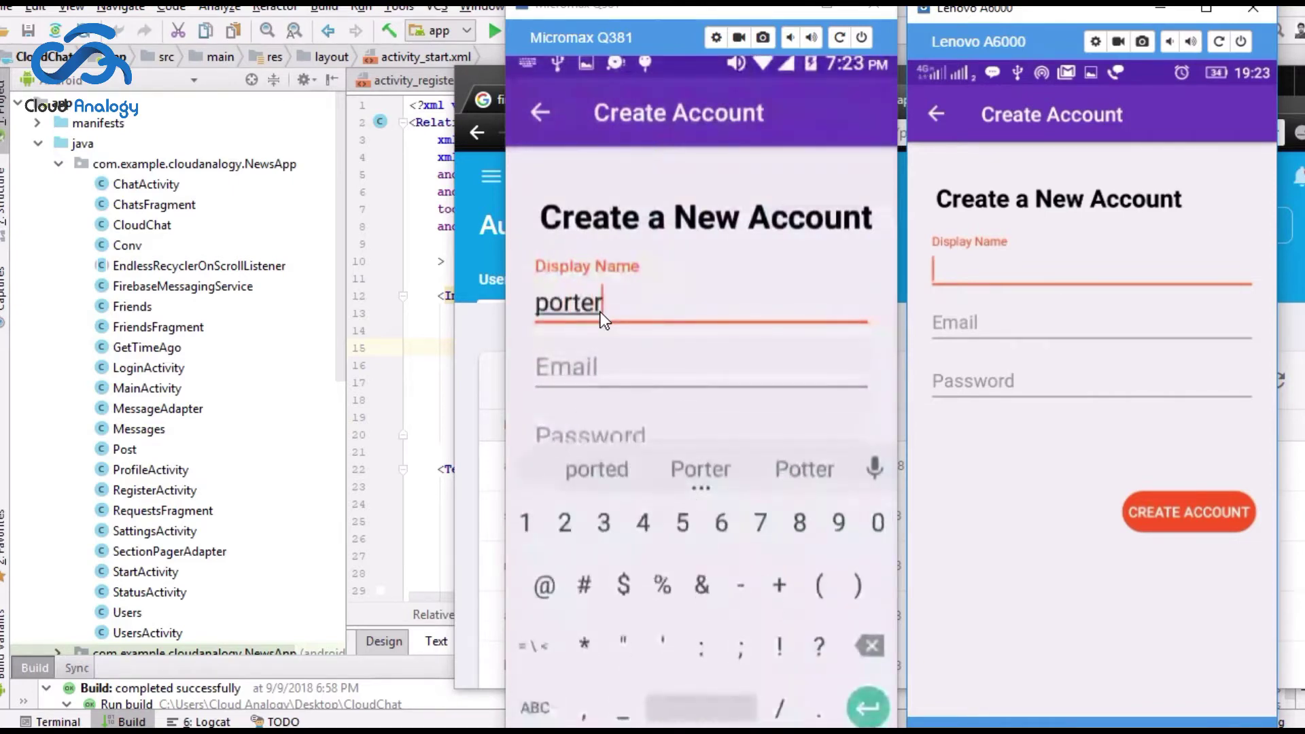
key("Tab")
Step: Correct the misspelled e-mail, enter the account password and submit the Micromax registration
left_click(607, 368)
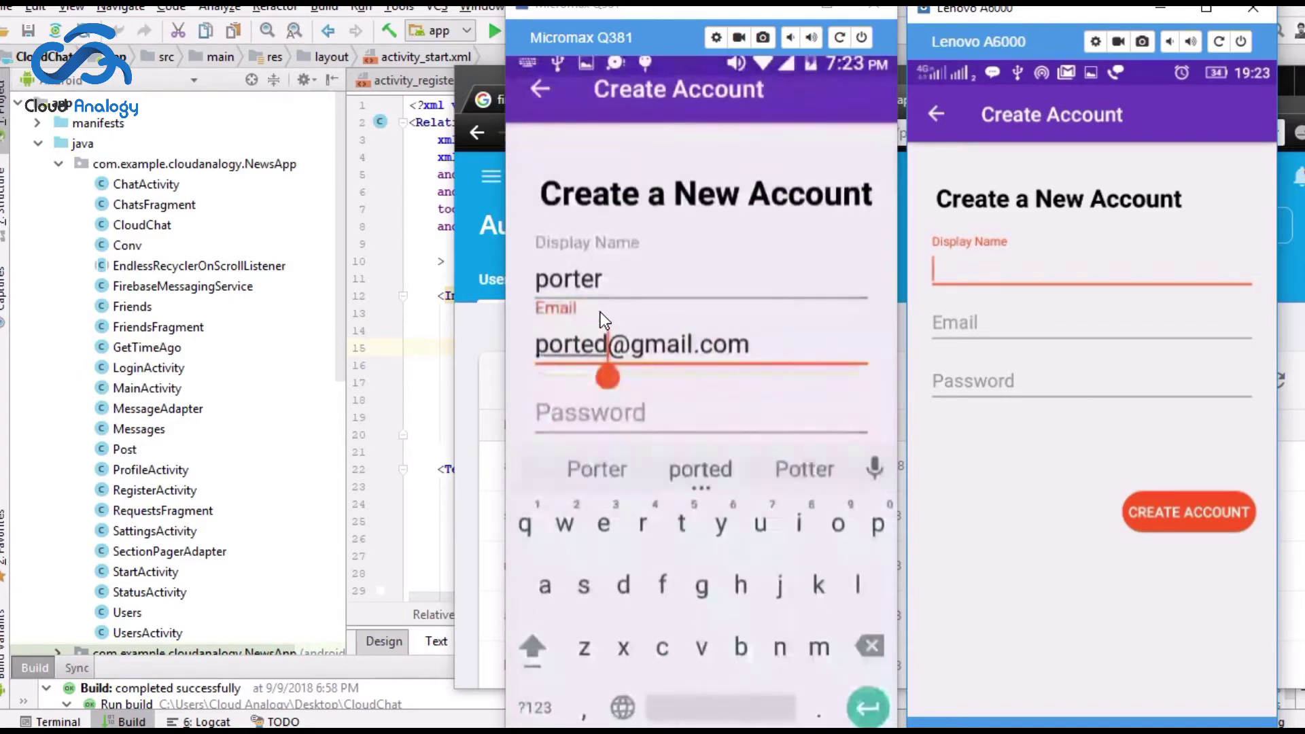
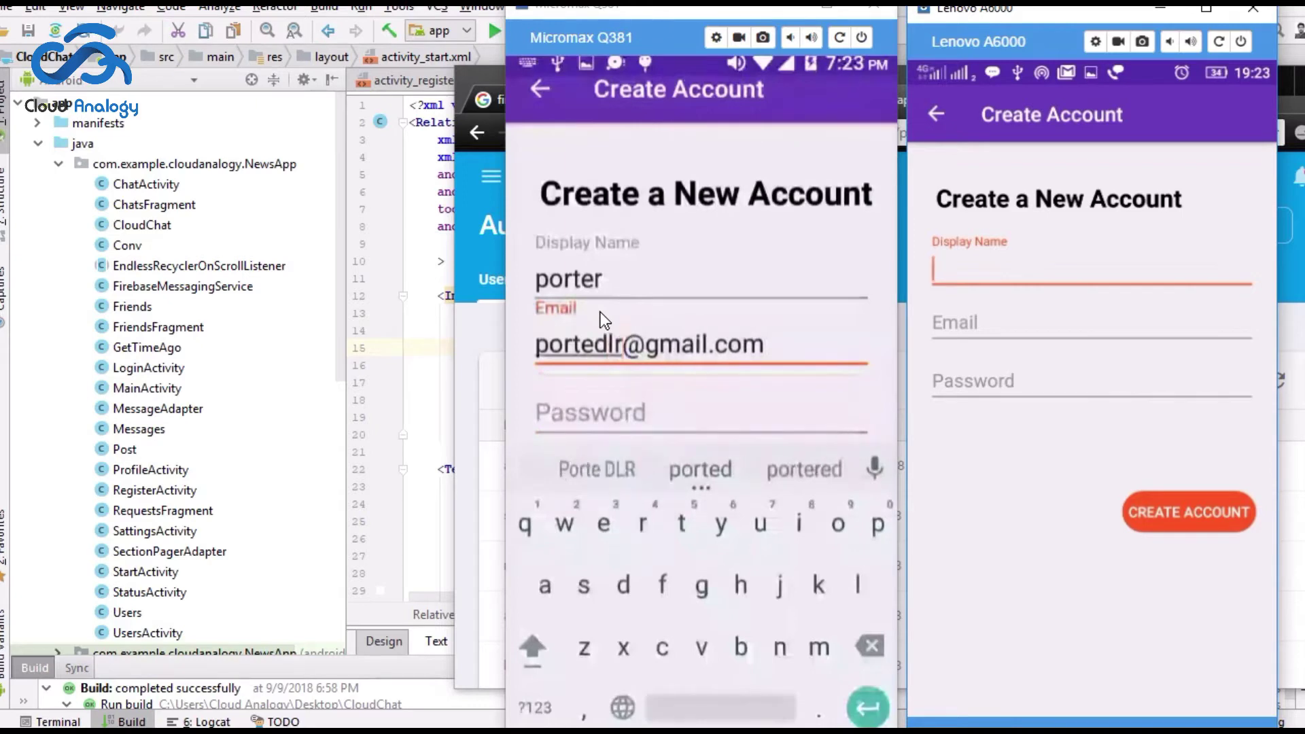
key("BackSpace")
key("BackSpace")
key("BackSpace")
key("Tab")
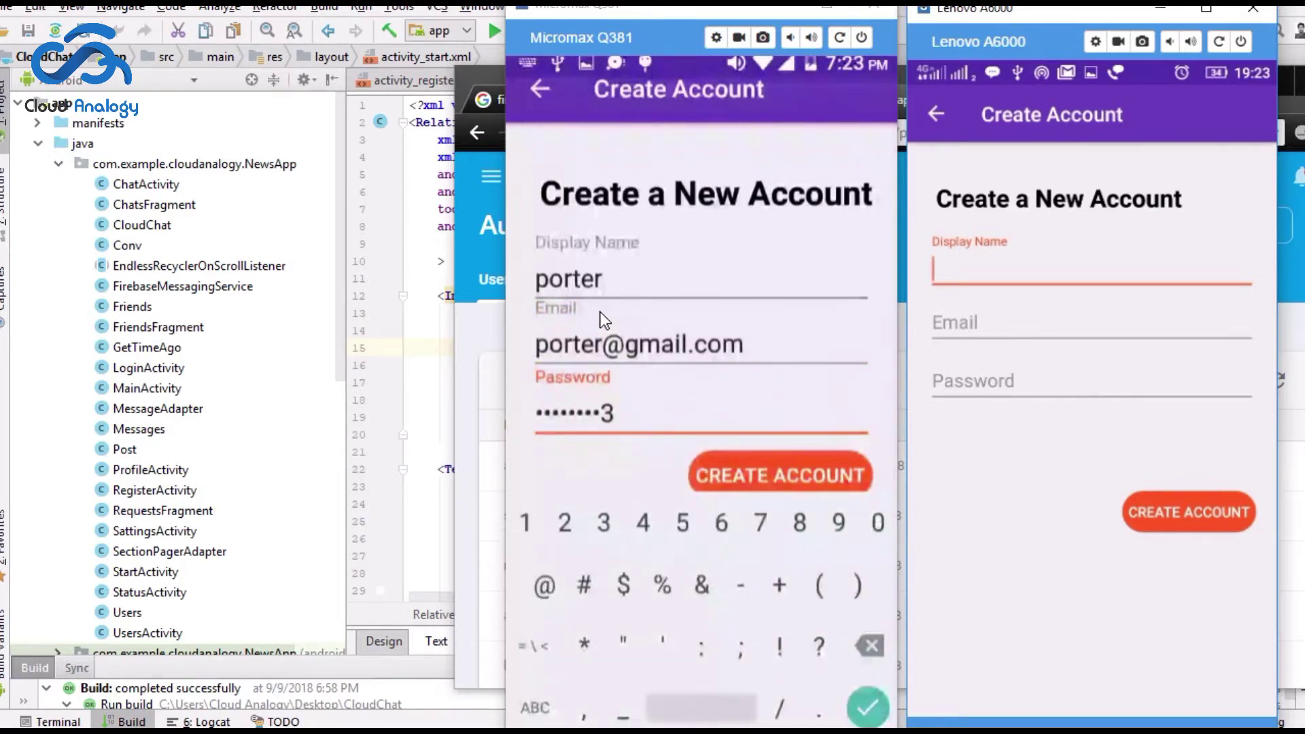
key("Return")
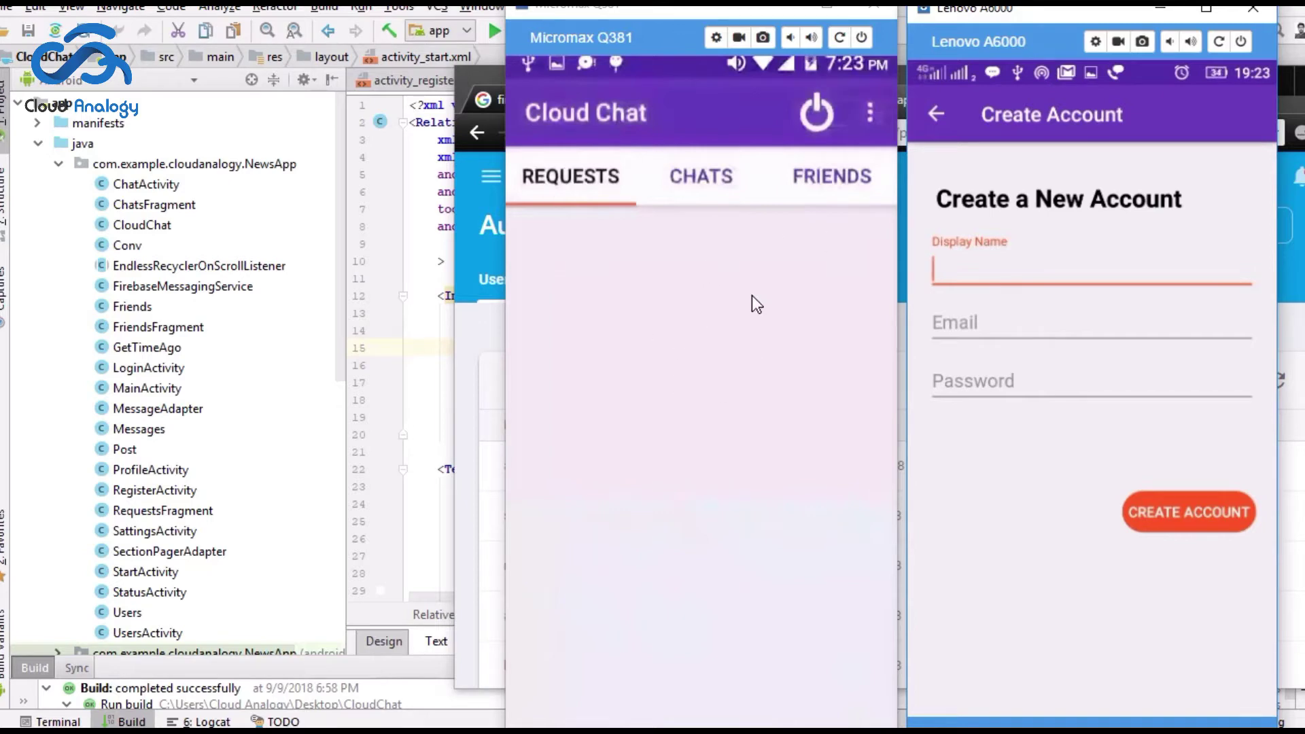
Step: Register the Lenovo account with its display name, e-mail address and password
left_click(998, 268)
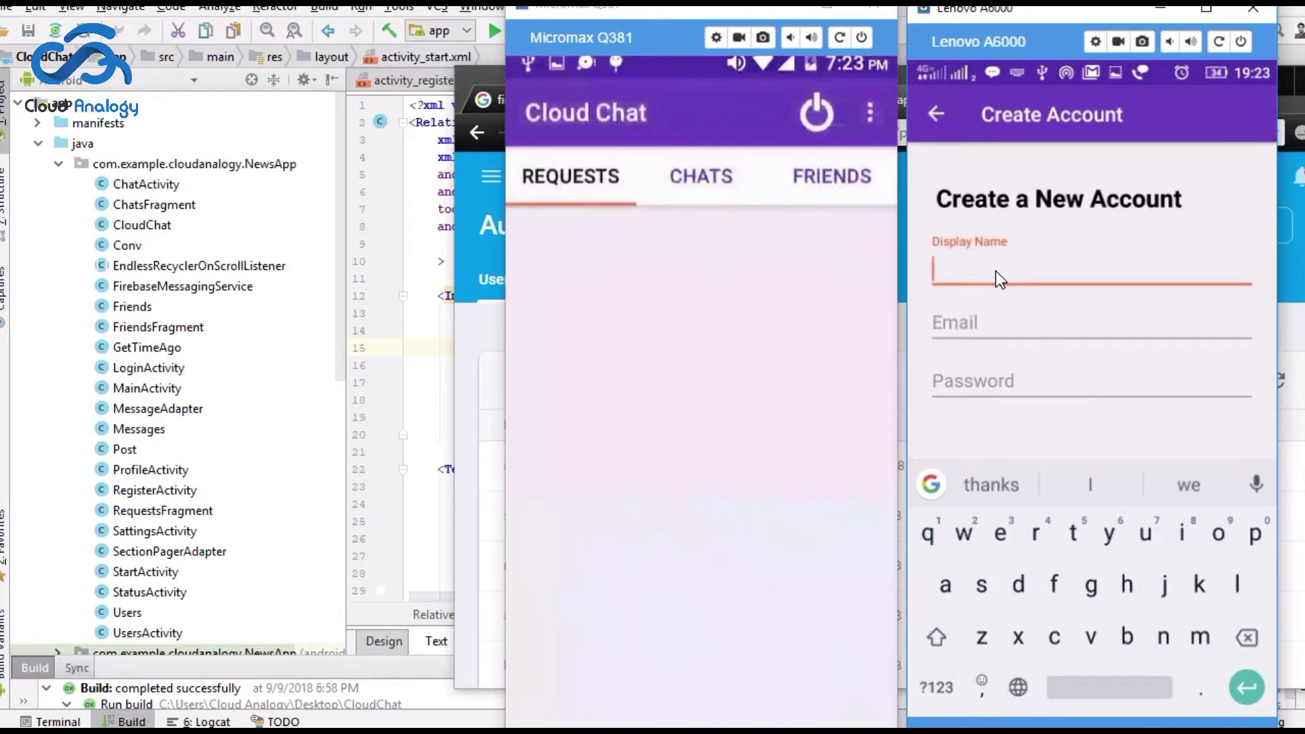
key("Tab")
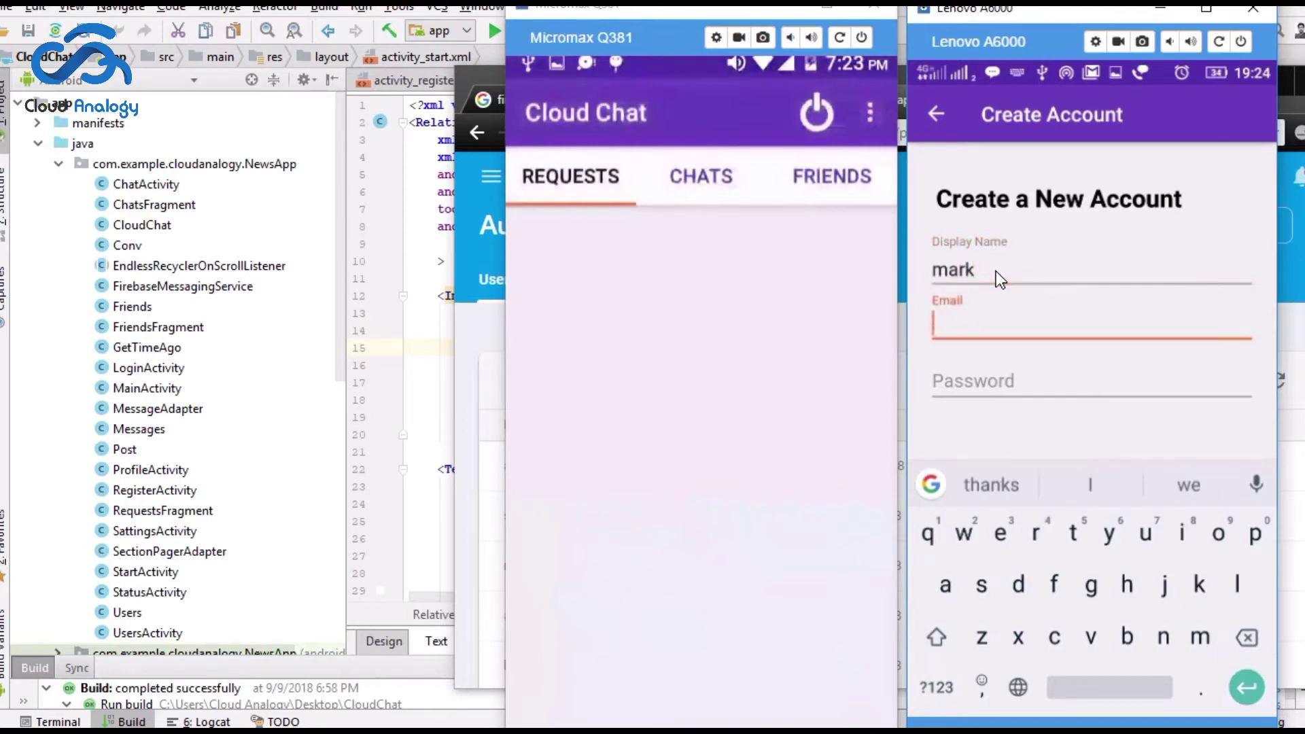
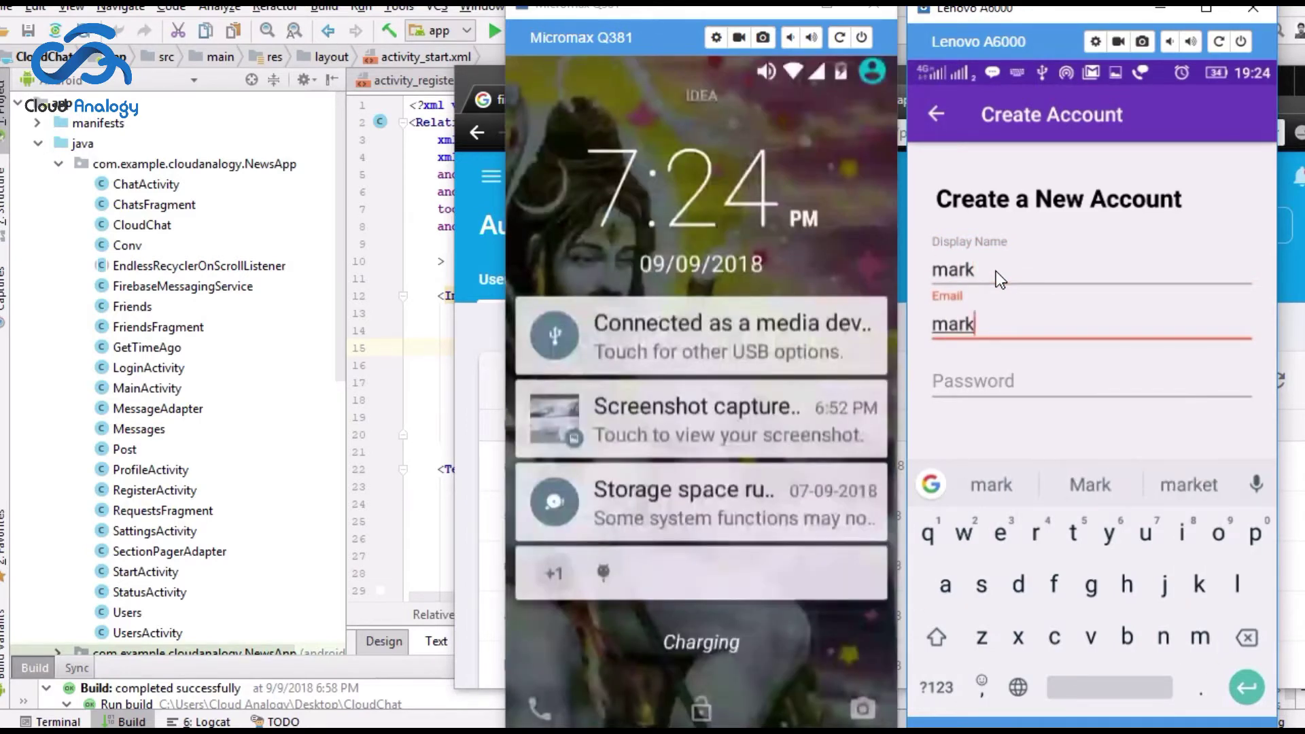
key("Tab")
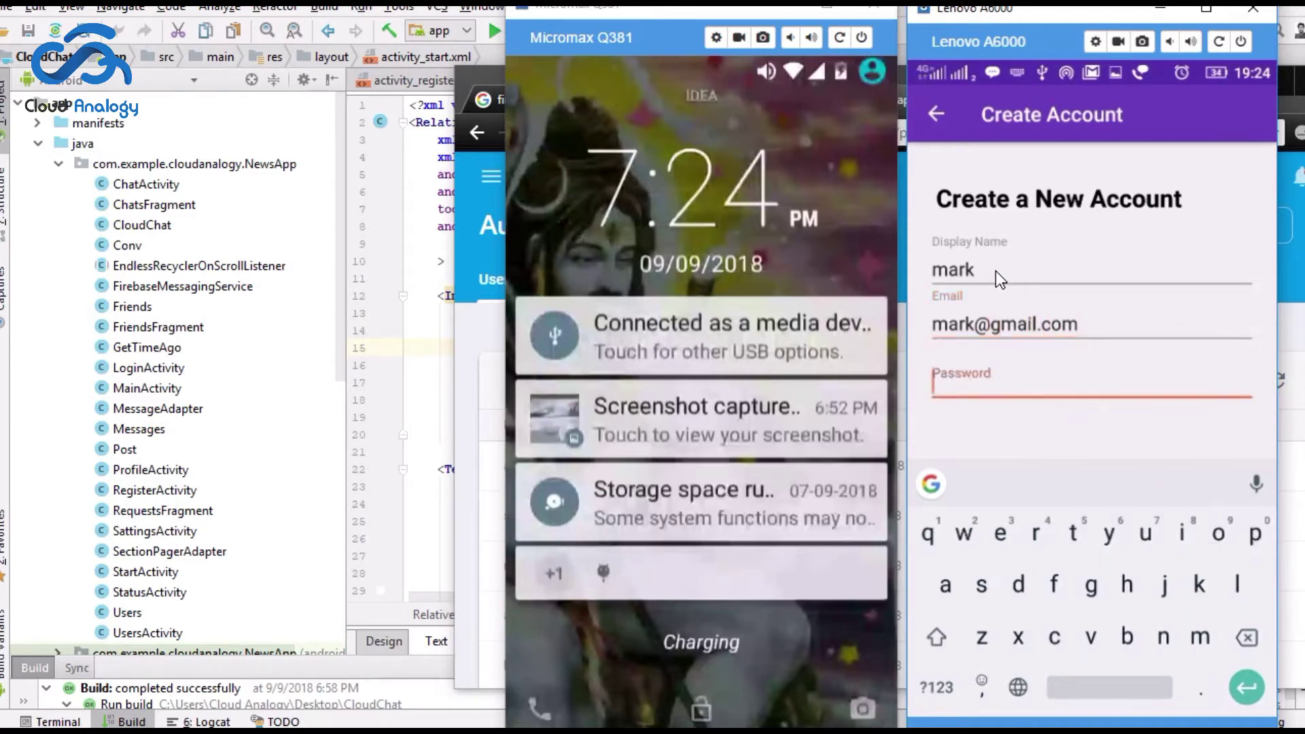
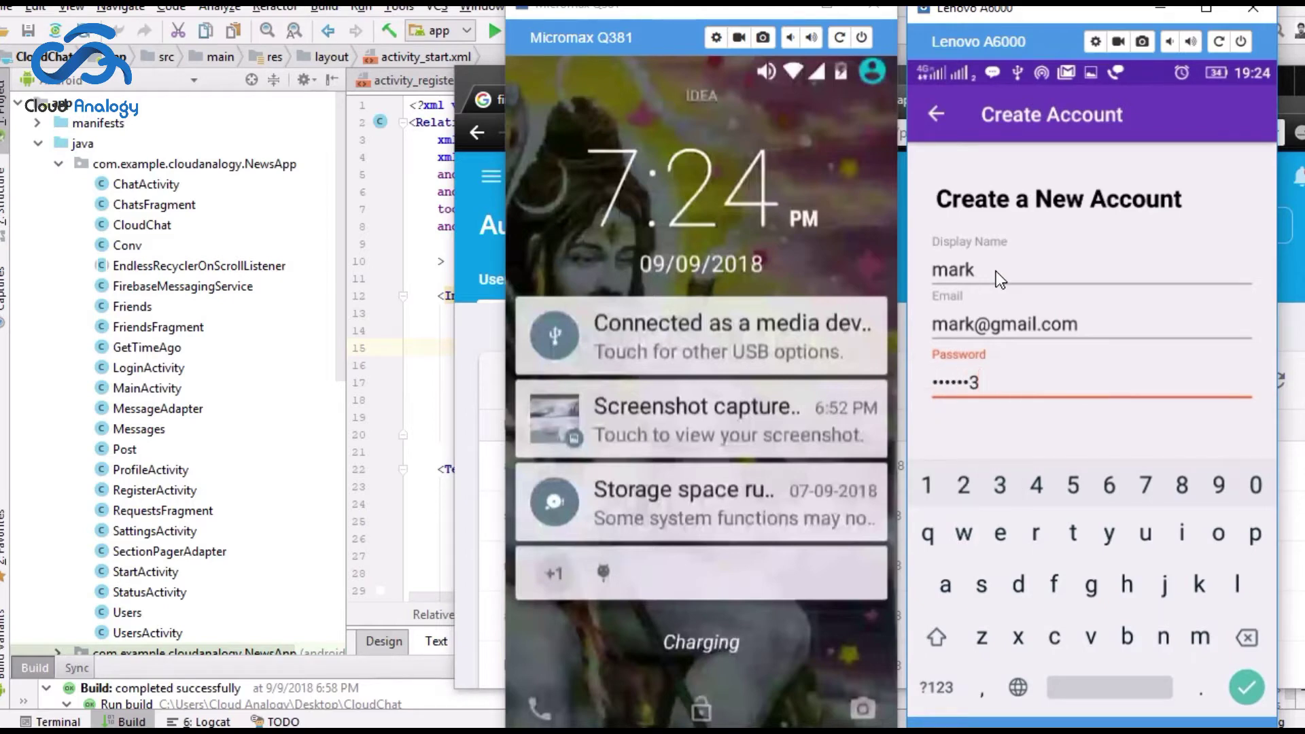
key("Return")
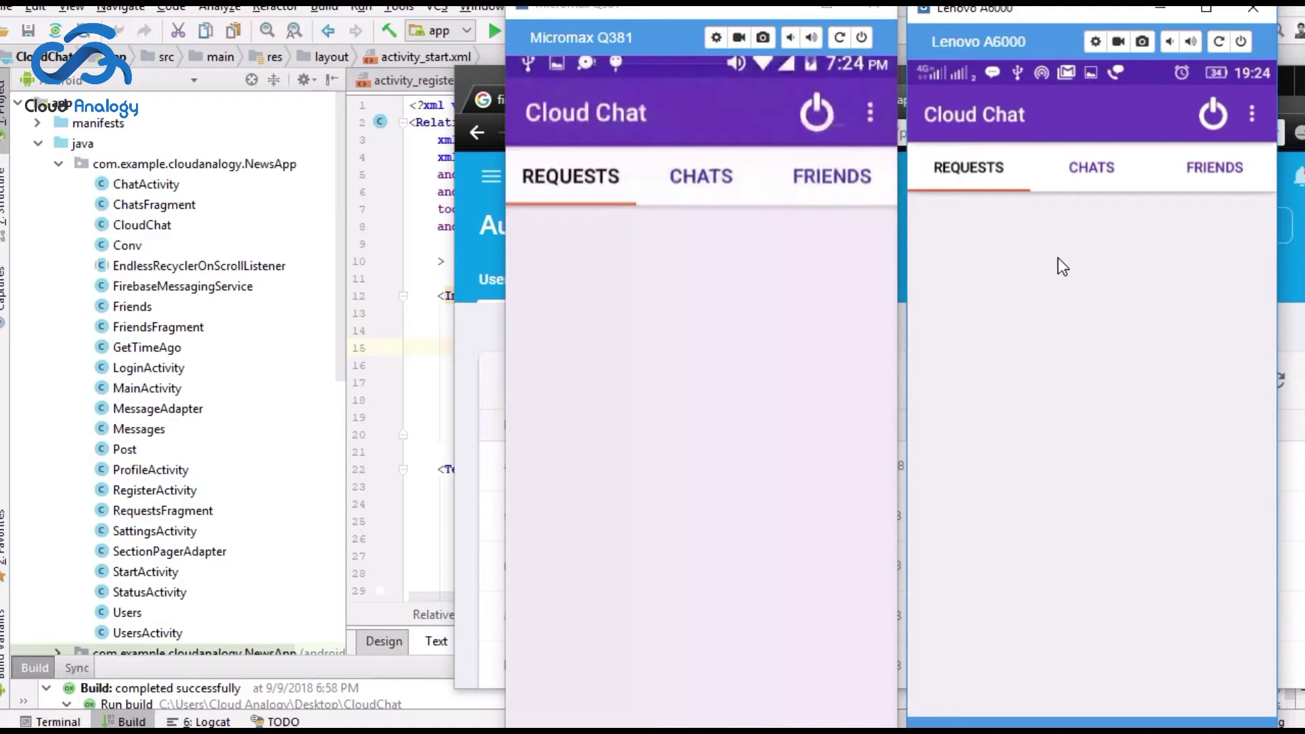
Step: Refresh the Firebase Authentication user list and highlight the second new account's e-mail
left_click(477, 348)
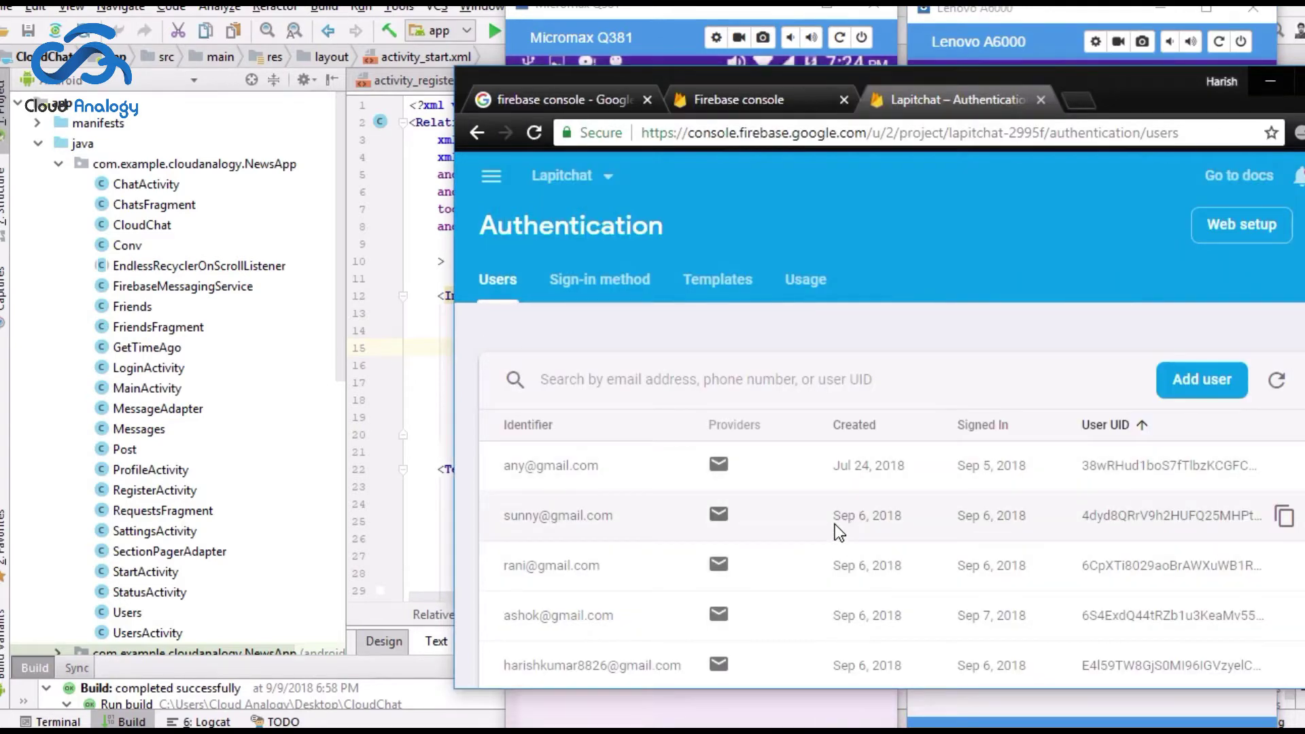
scroll(835, 527, "down", 3)
scroll(836, 528, "up", 3)
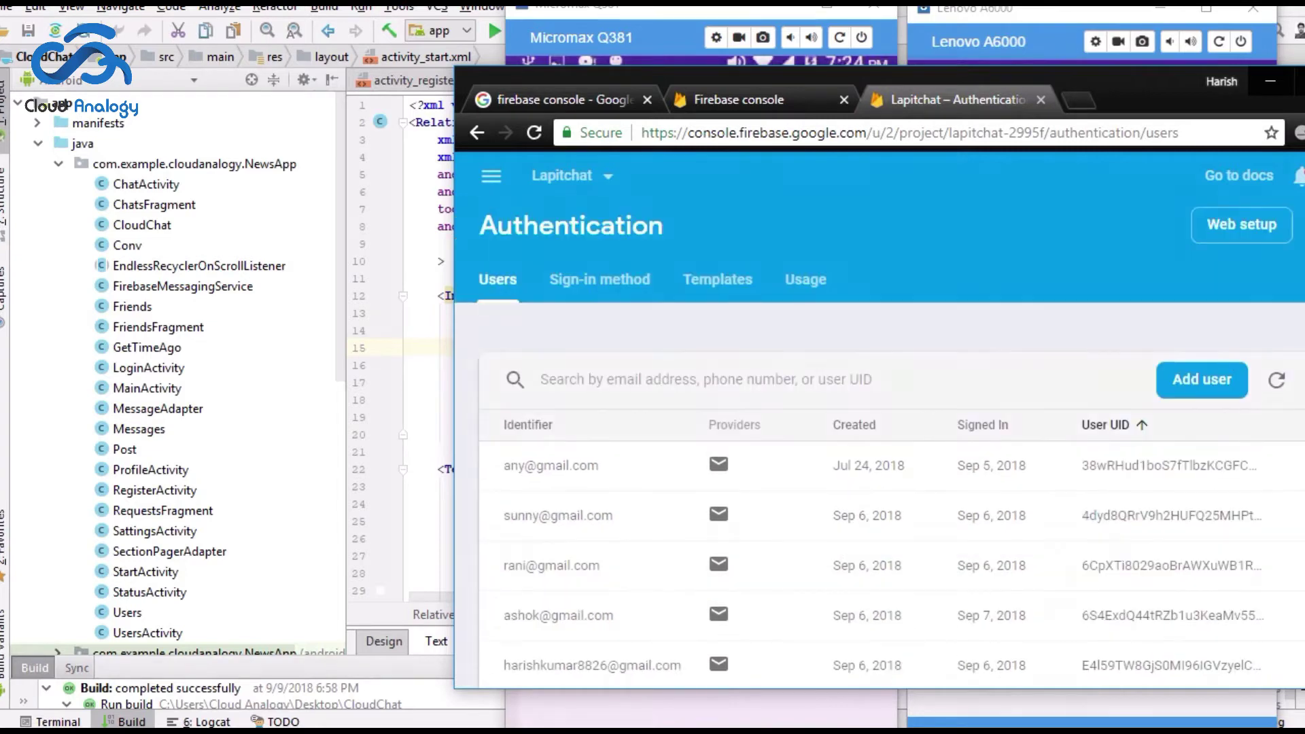
left_click(1276, 380)
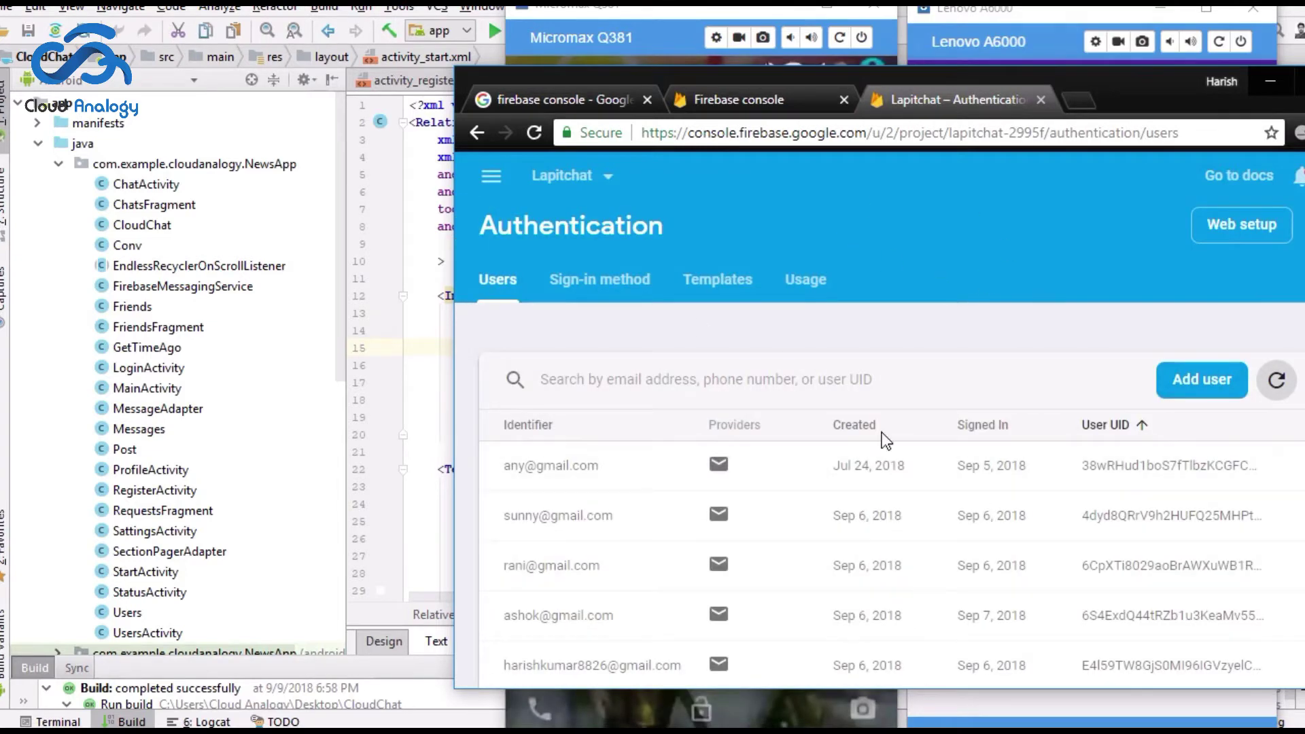
scroll(962, 472, "down", 5)
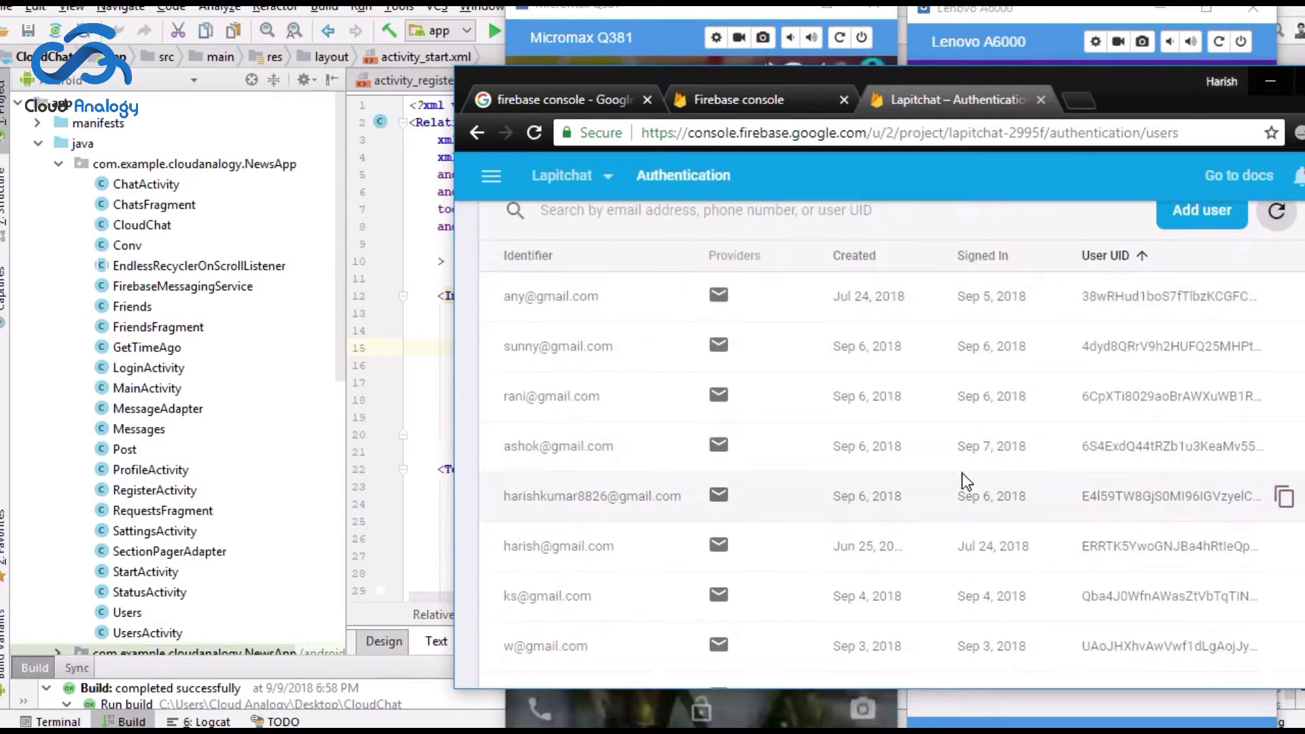
scroll(990, 480, "down", 5)
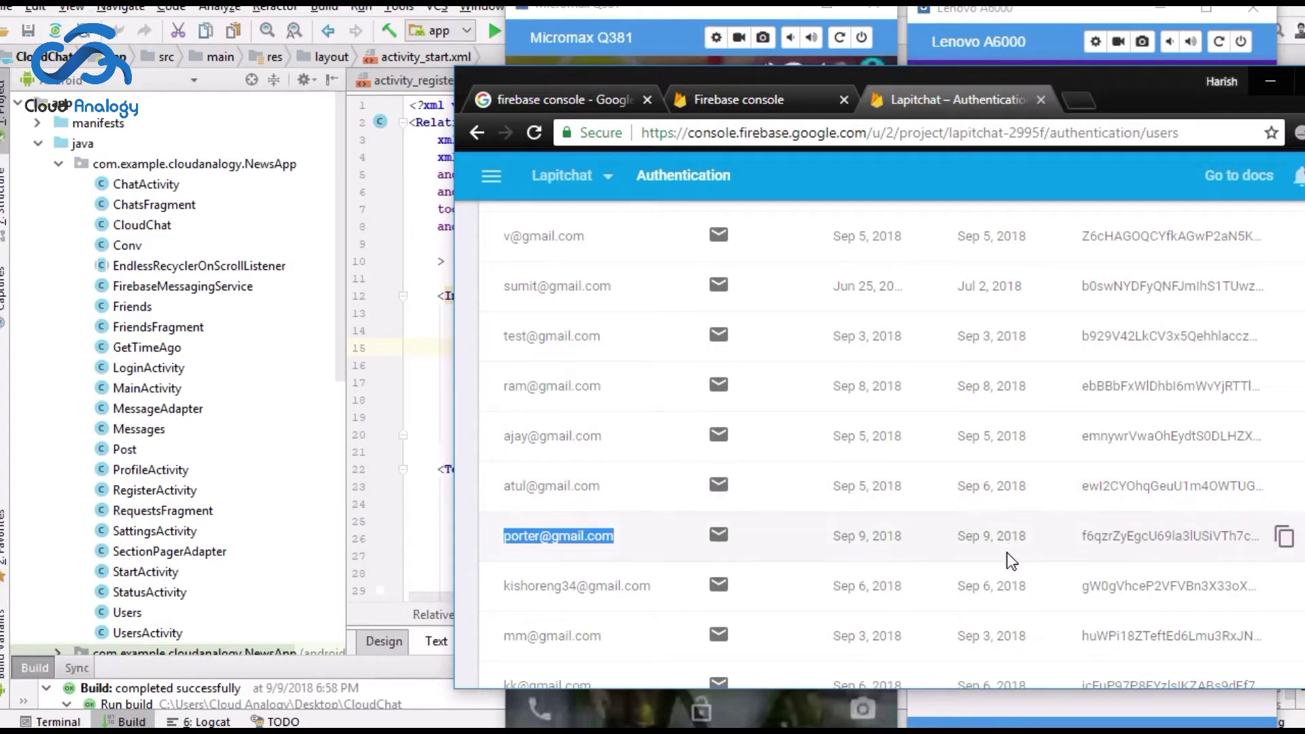
scroll(1007, 552, "down", 3)
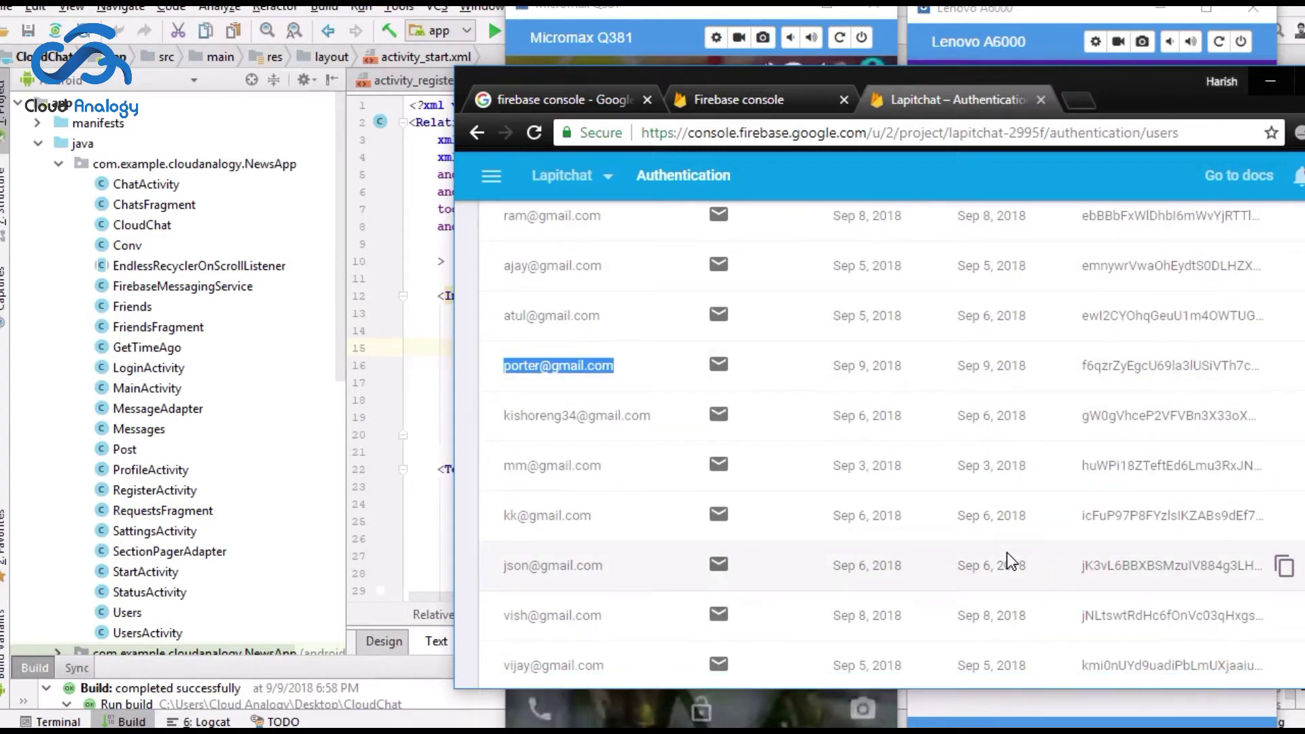
scroll(1007, 552, "down", 3)
scroll(748, 537, "down", 2)
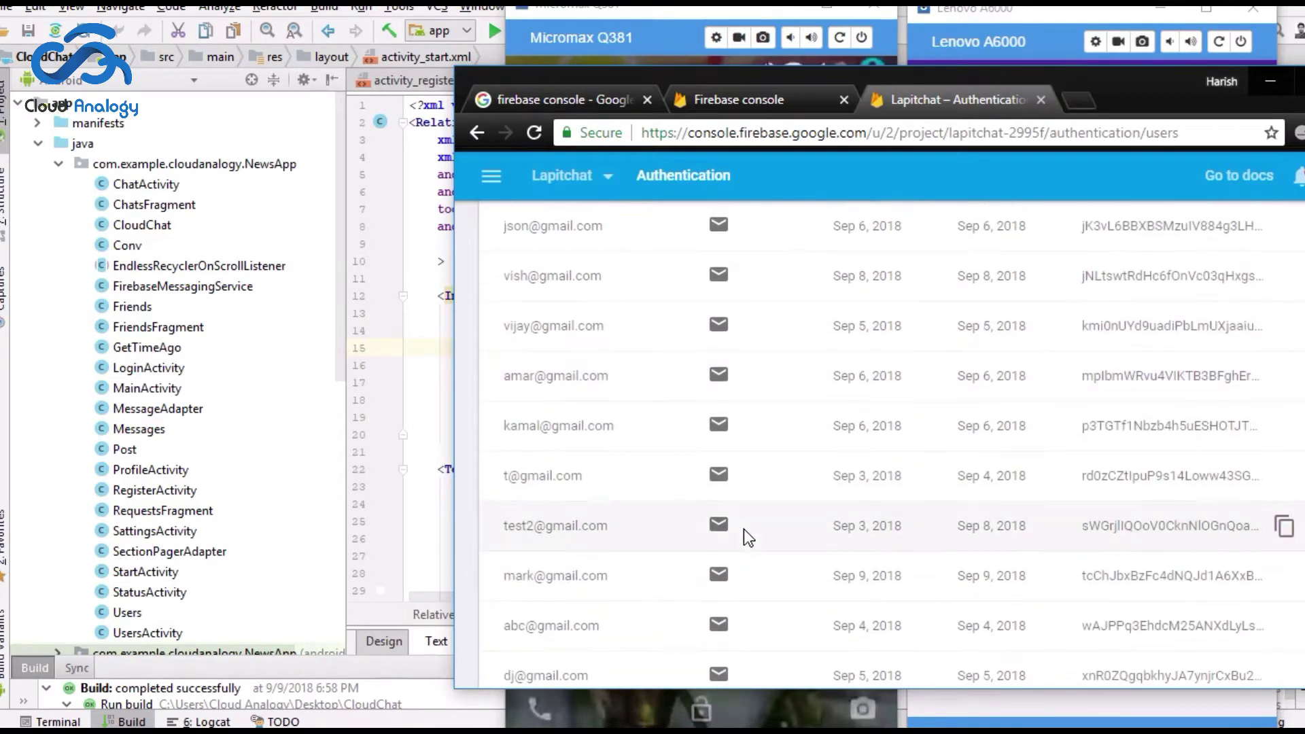
left_click_drag(615, 576, 502, 576)
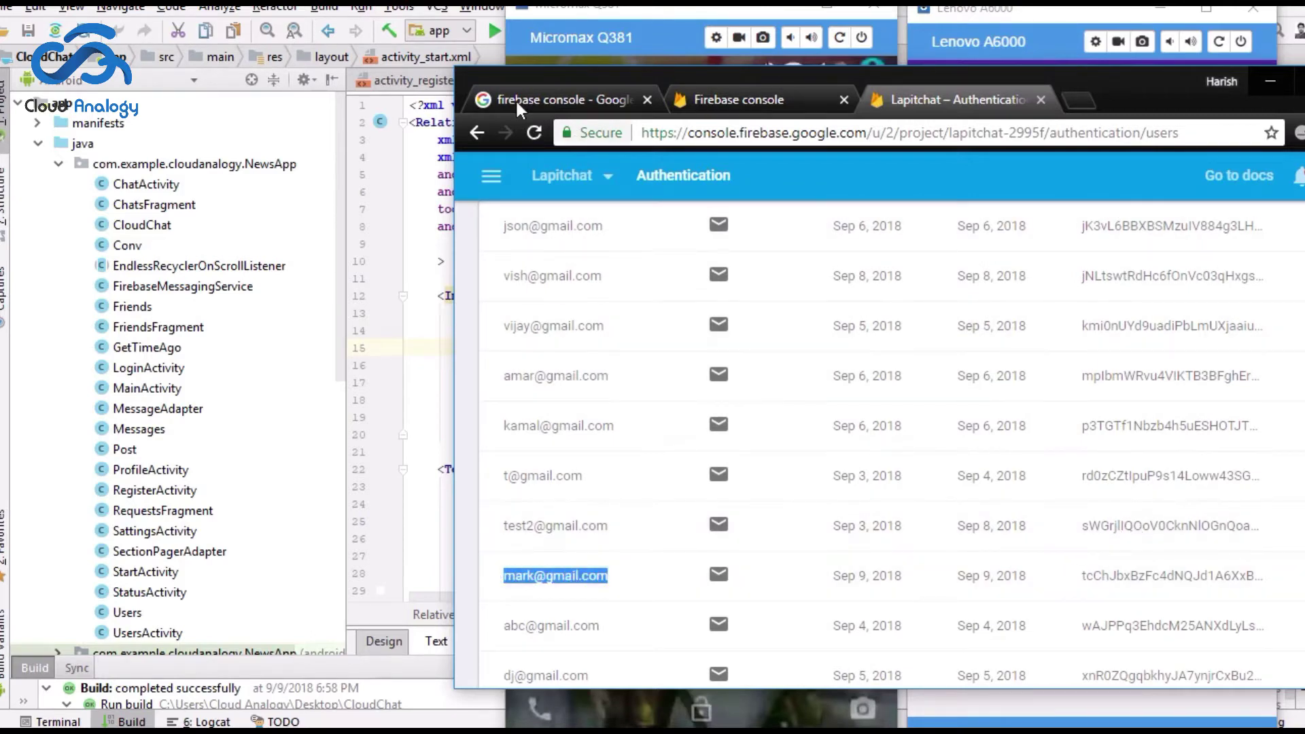
Step: Bring both phone mirrors forward and browse the Lenovo's Requests, Chats and Friends lists
left_click(1001, 38)
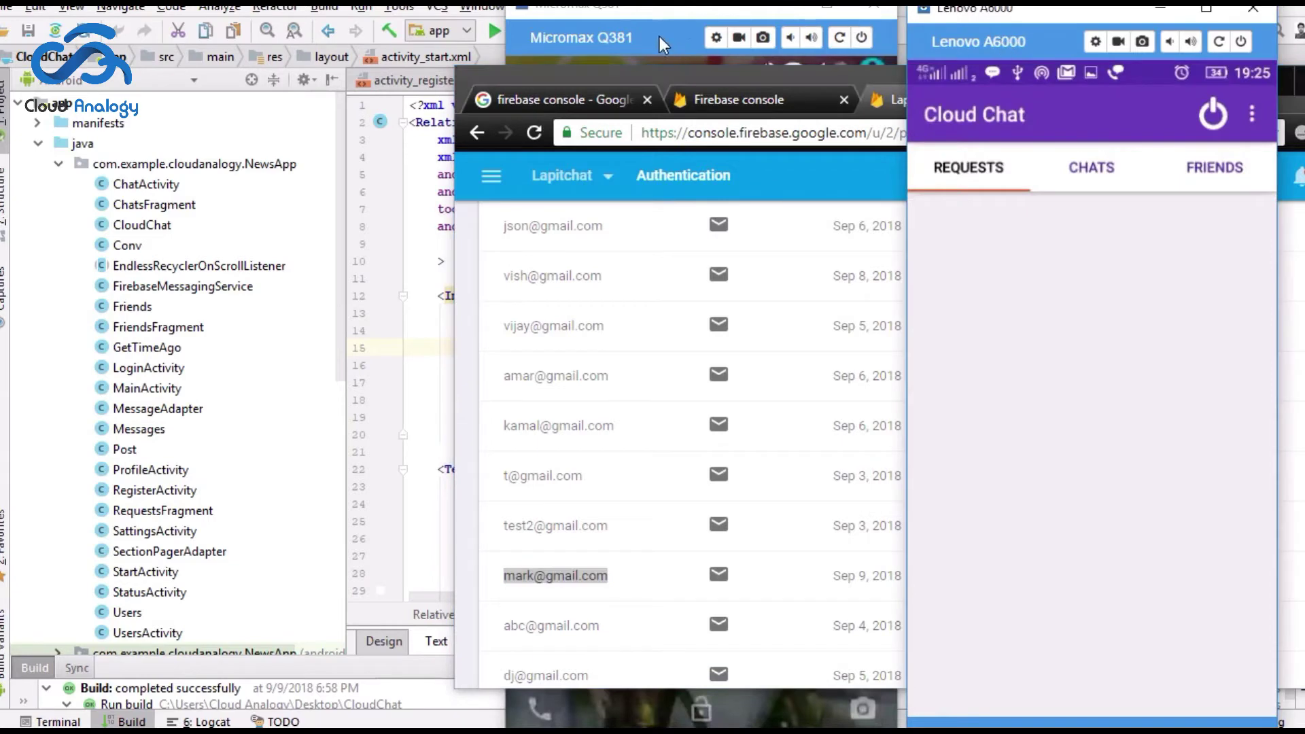
left_click(668, 37)
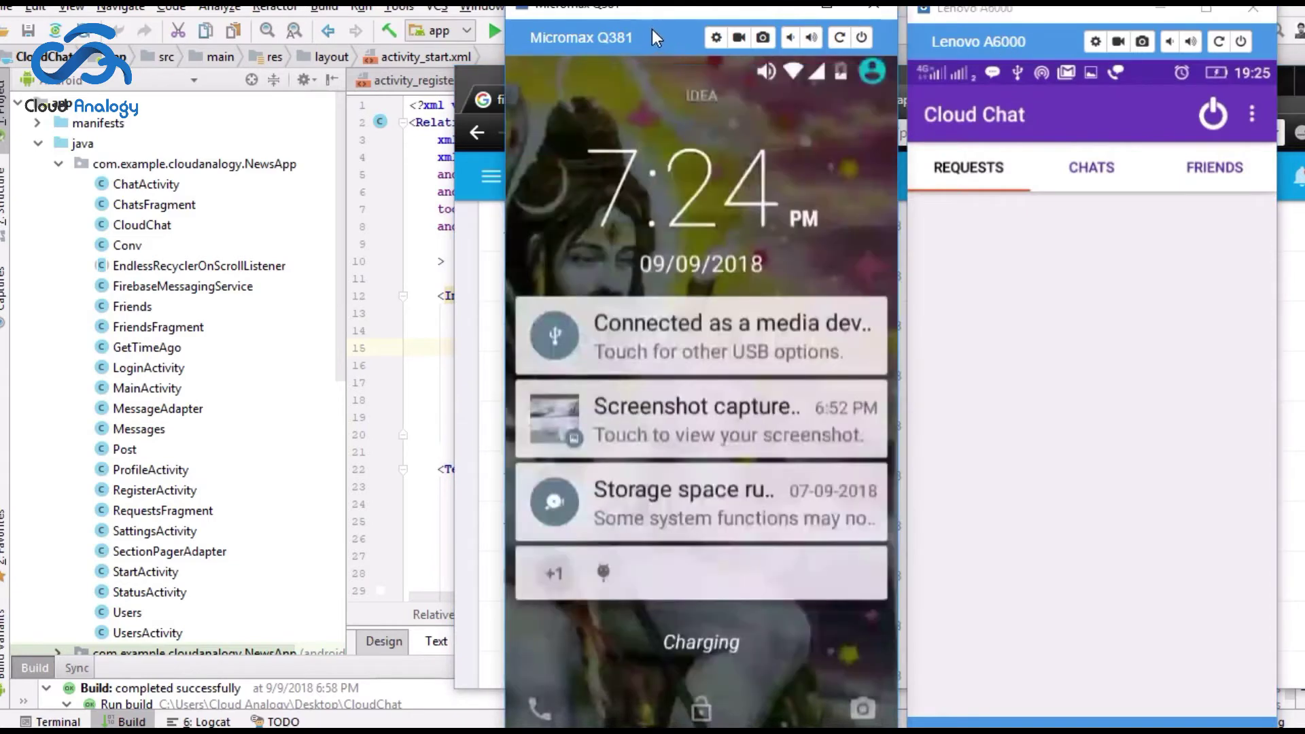
left_click(1098, 169)
left_click(961, 168)
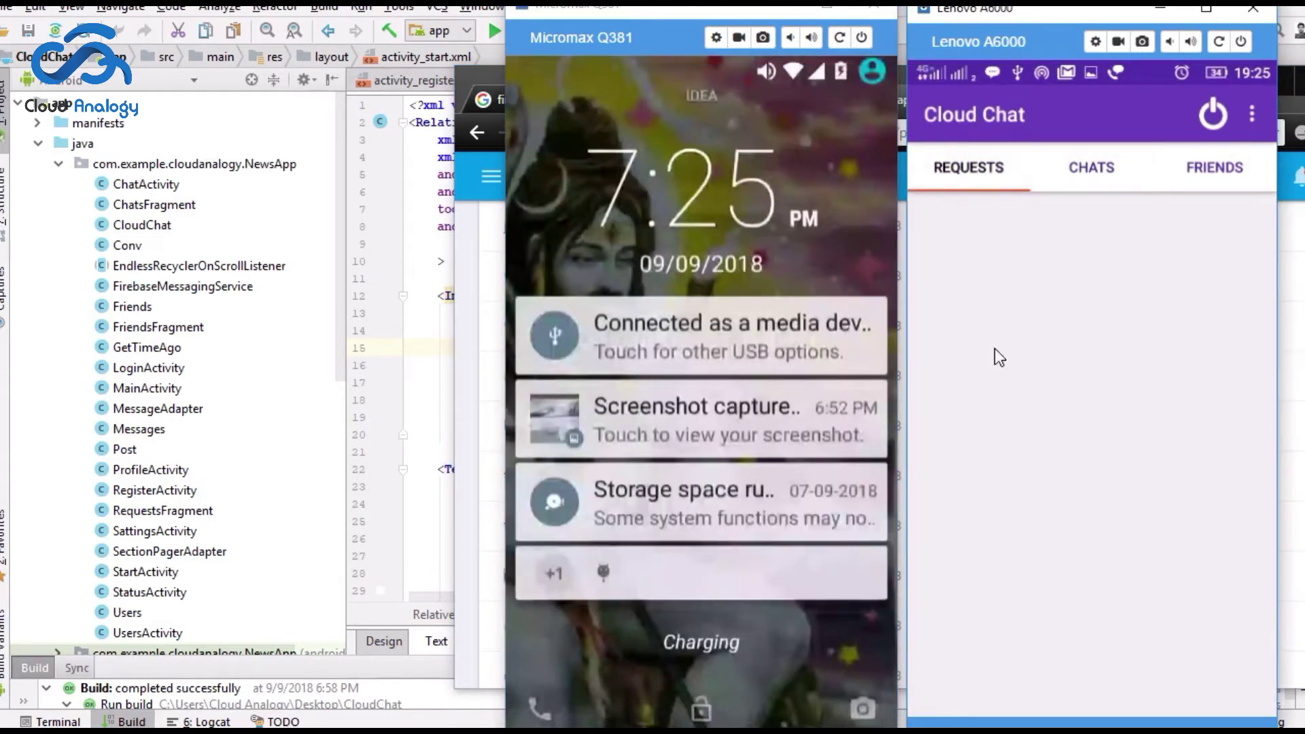
left_click(1088, 170)
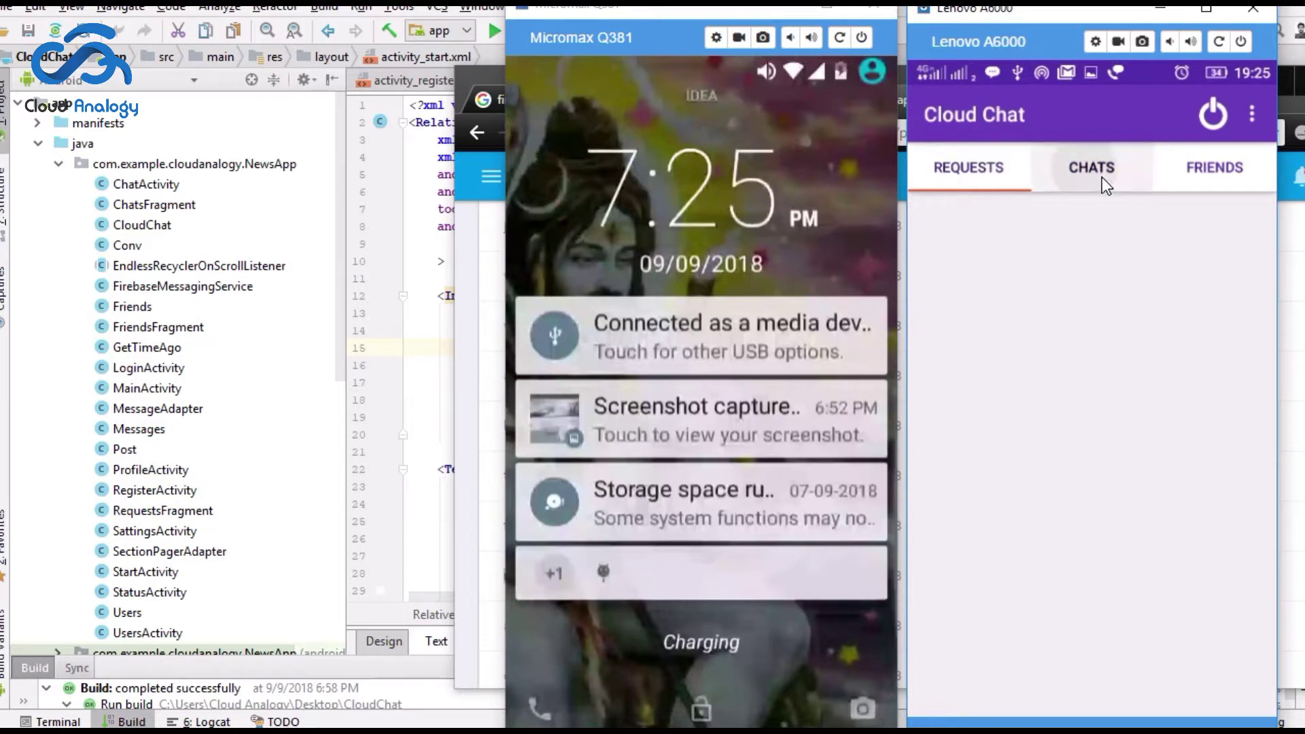
left_click(1210, 168)
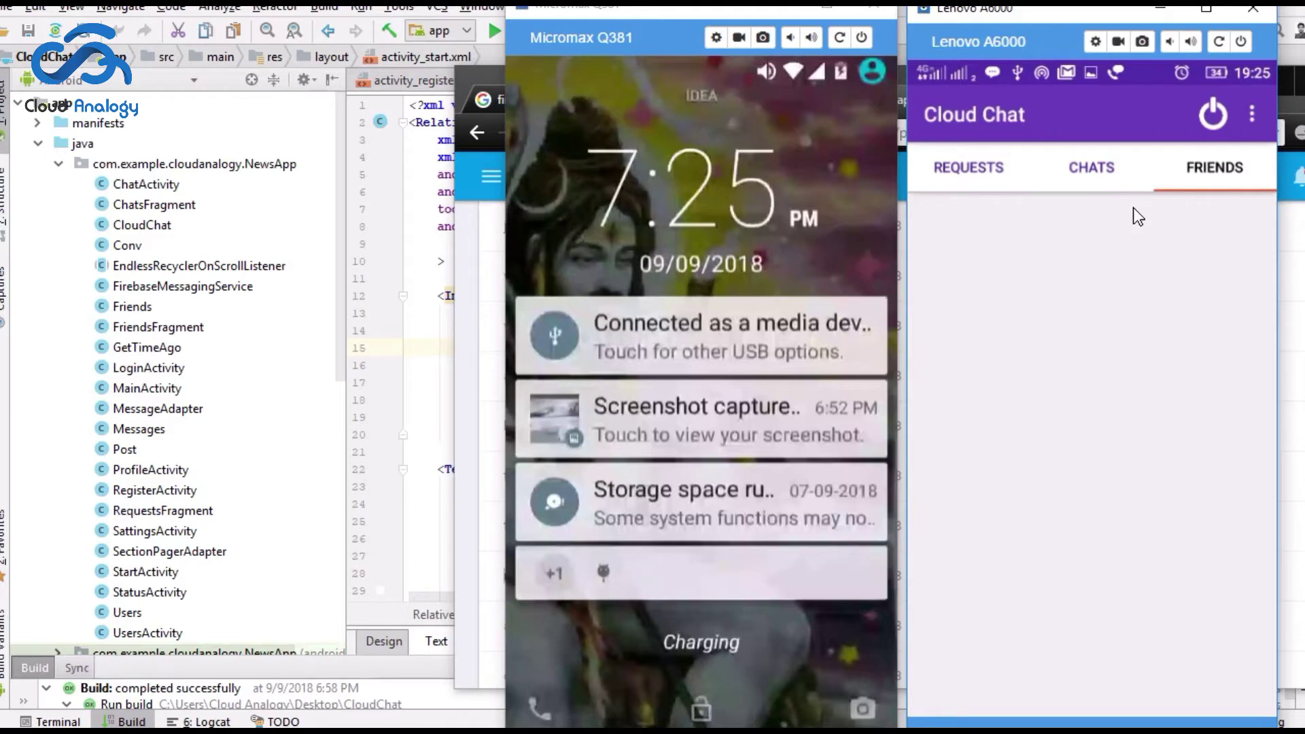
left_click(1251, 115)
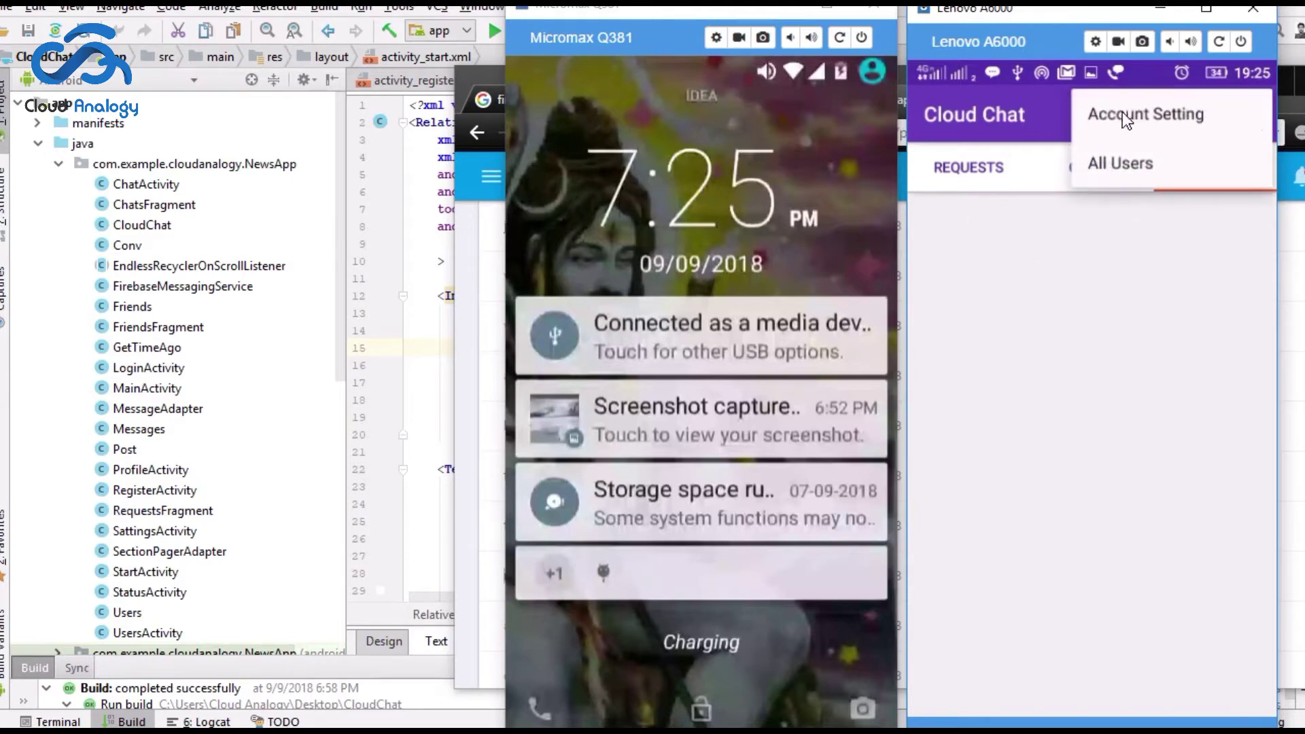
Step: Show Account Setting on both phones, then begin a new Lenovo status reading 'this is'
left_click(1182, 110)
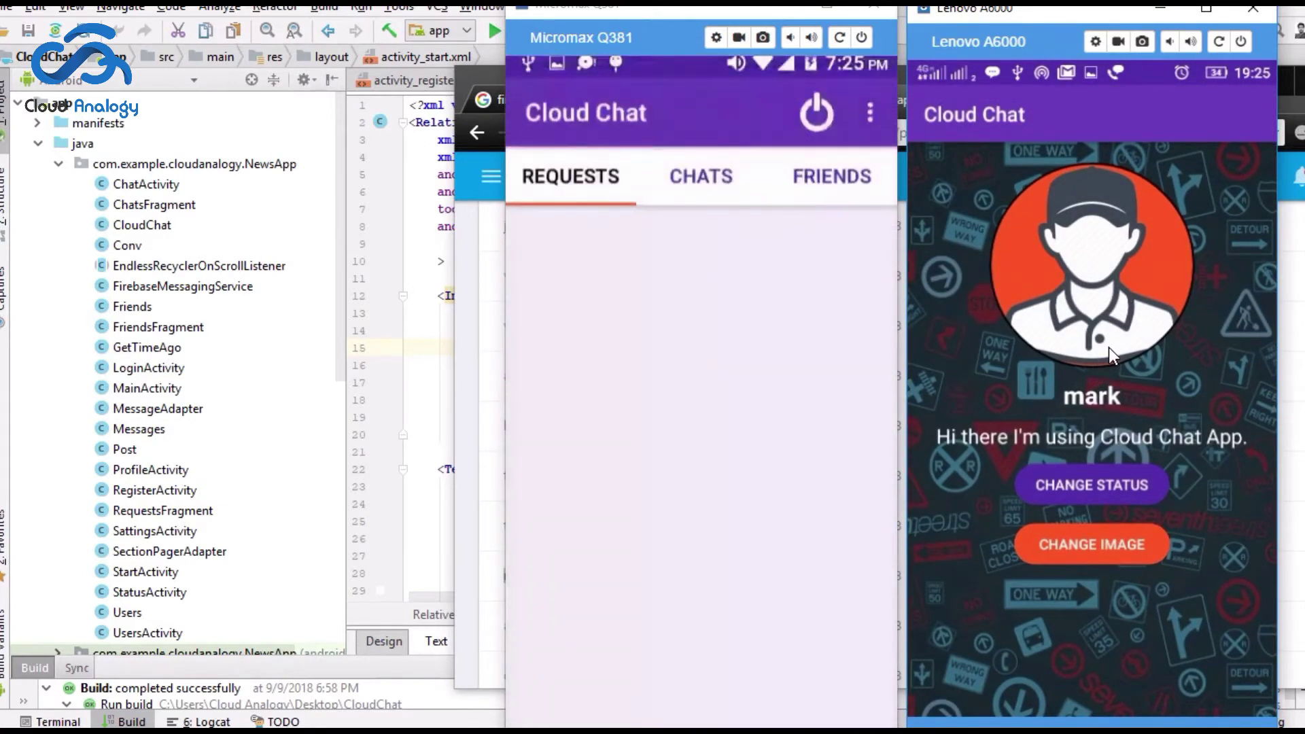
left_click(872, 113)
left_click(791, 114)
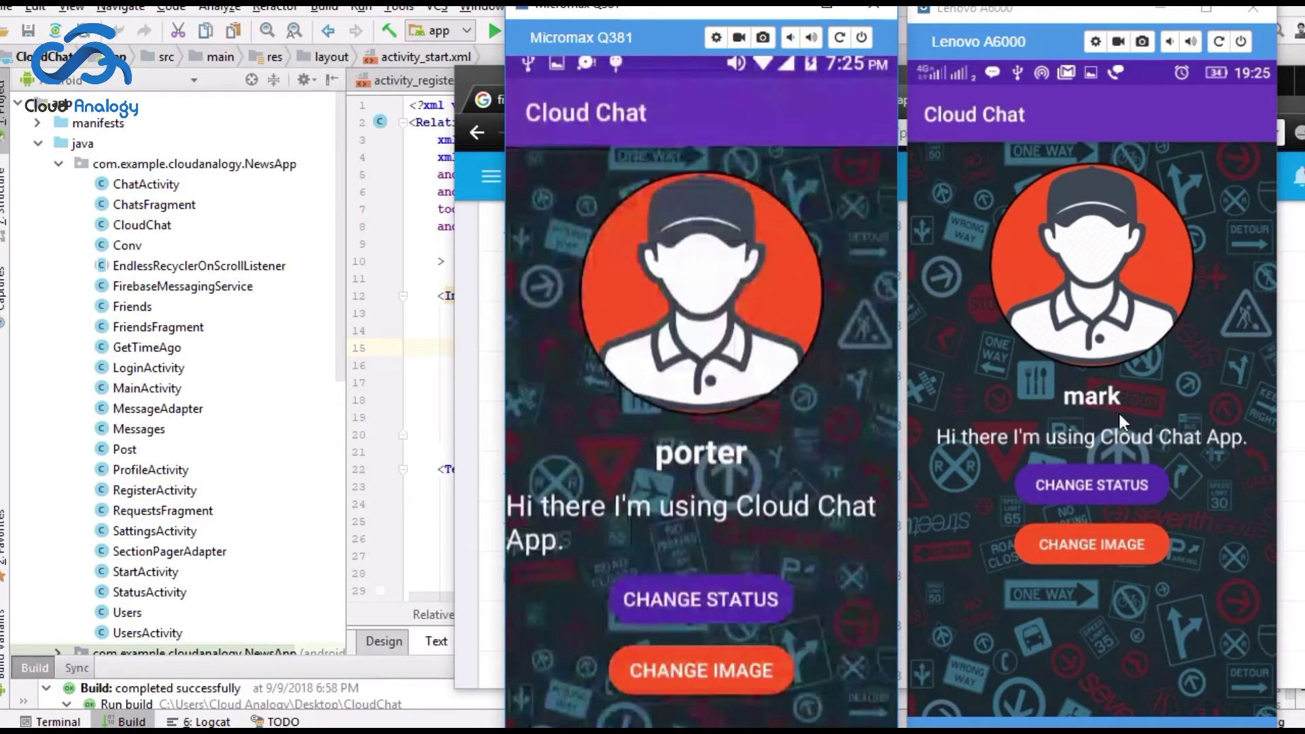
left_click(1115, 487)
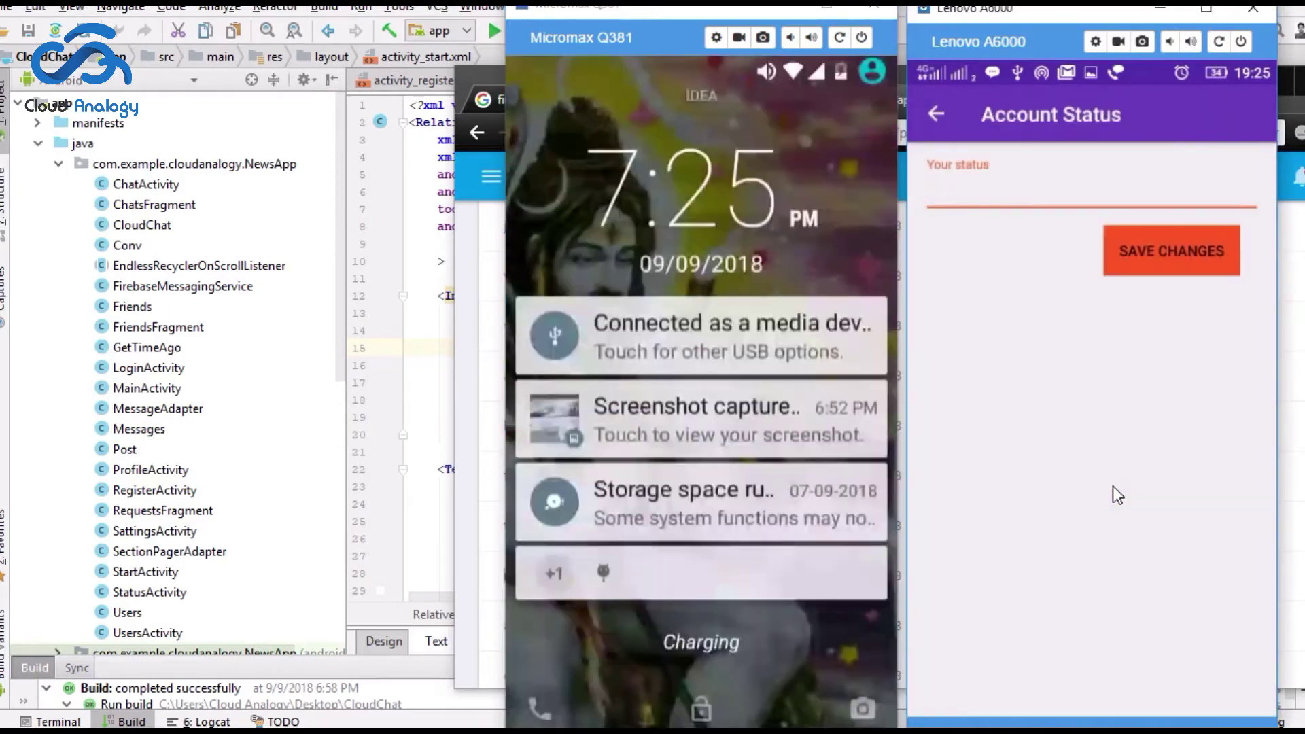
type("this is")
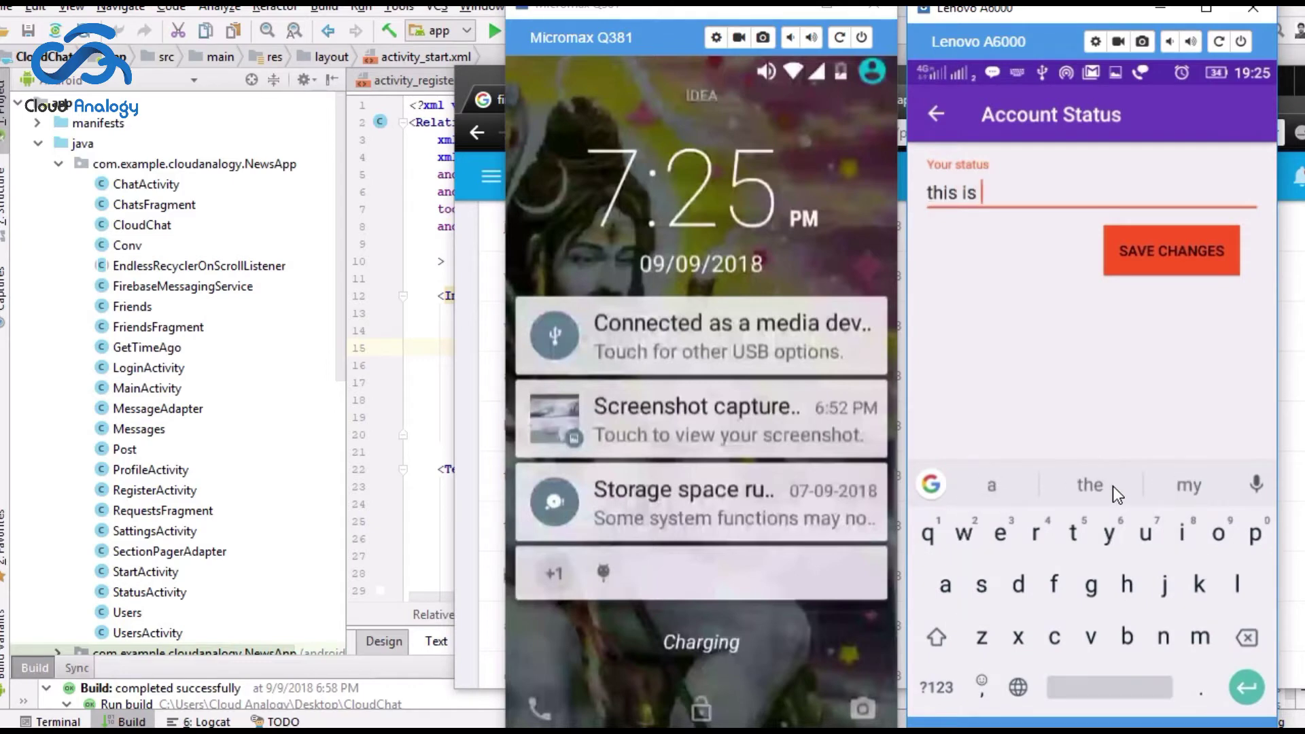